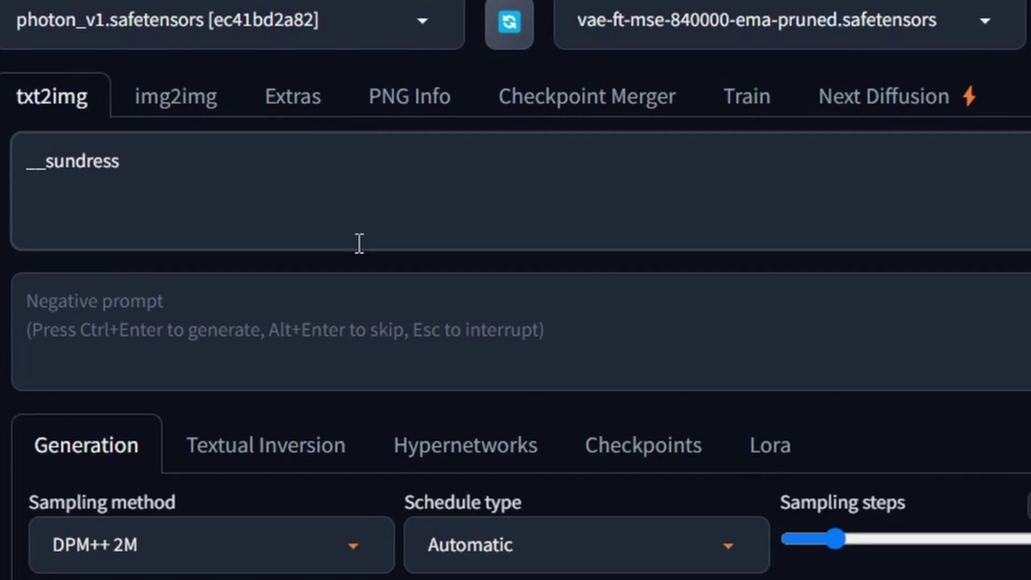
Wrap 'sundress' in double underscores to form the __sundress__ wildcard token in the prompt
type("__")
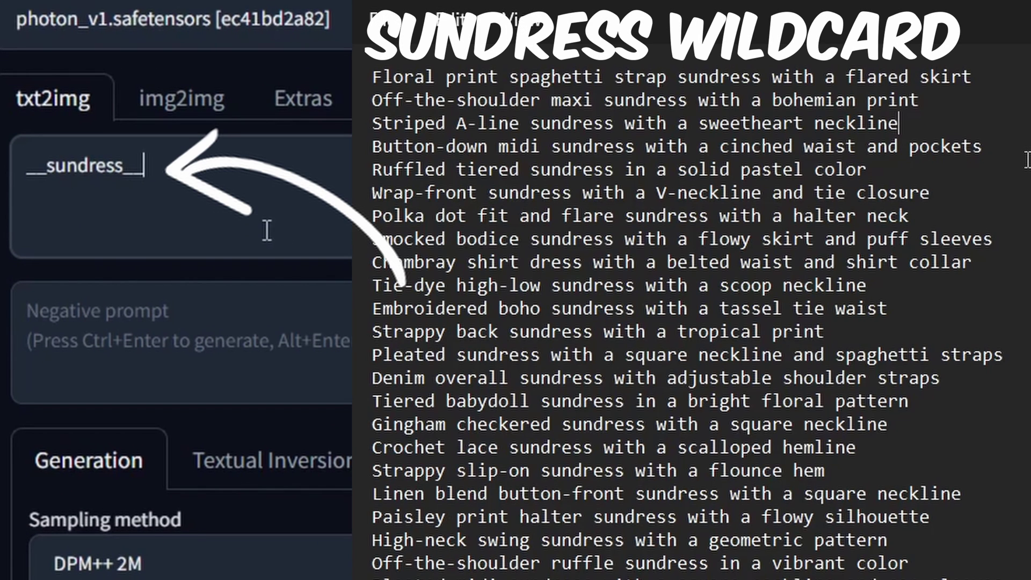
left_click_drag(171, 182, 14, 164)
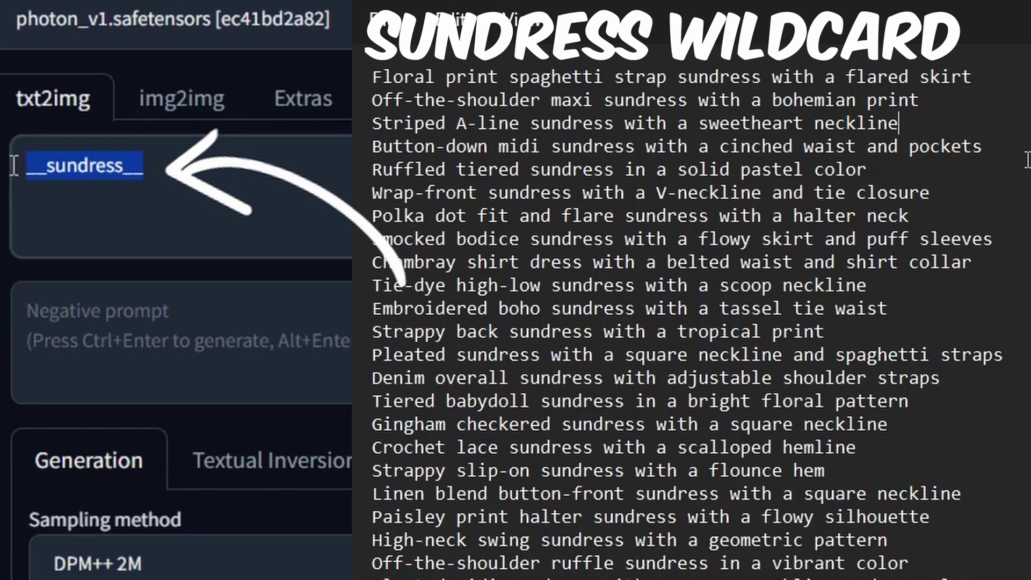
left_click(214, 173)
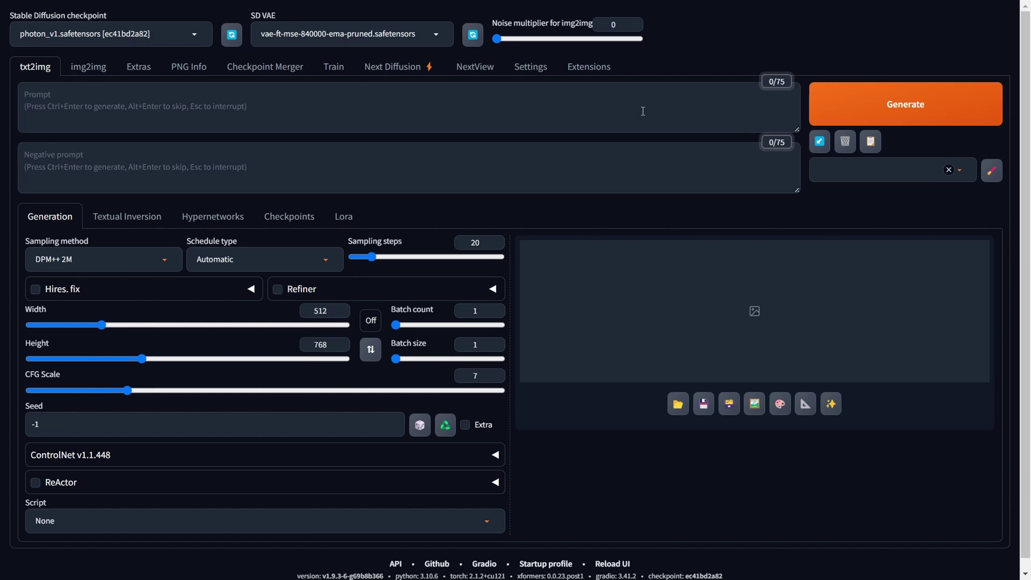
Install the Wildcards extension from the Available list found by searching 'wildcards', then apply and restart UI
left_click(593, 67)
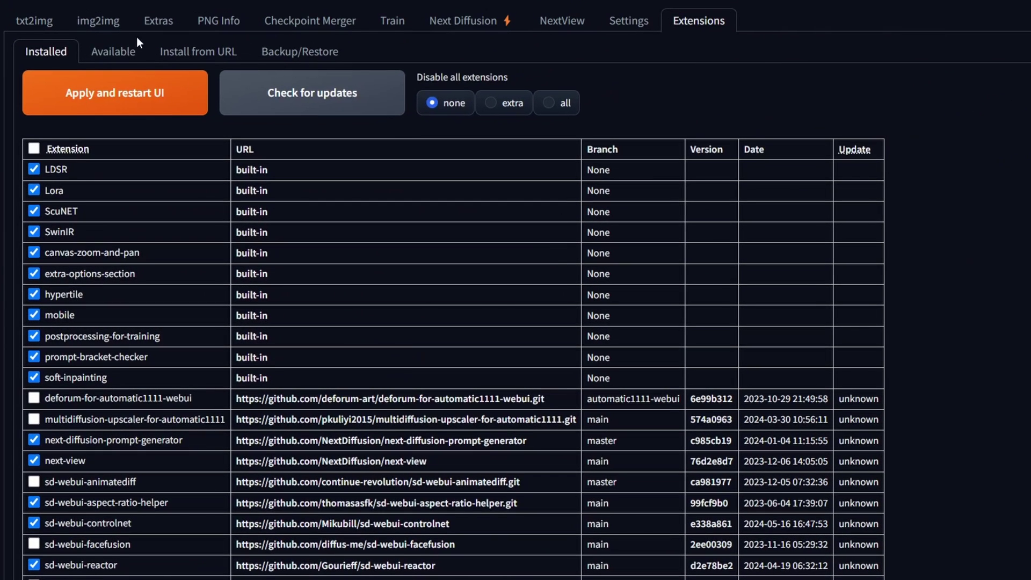
left_click(116, 53)
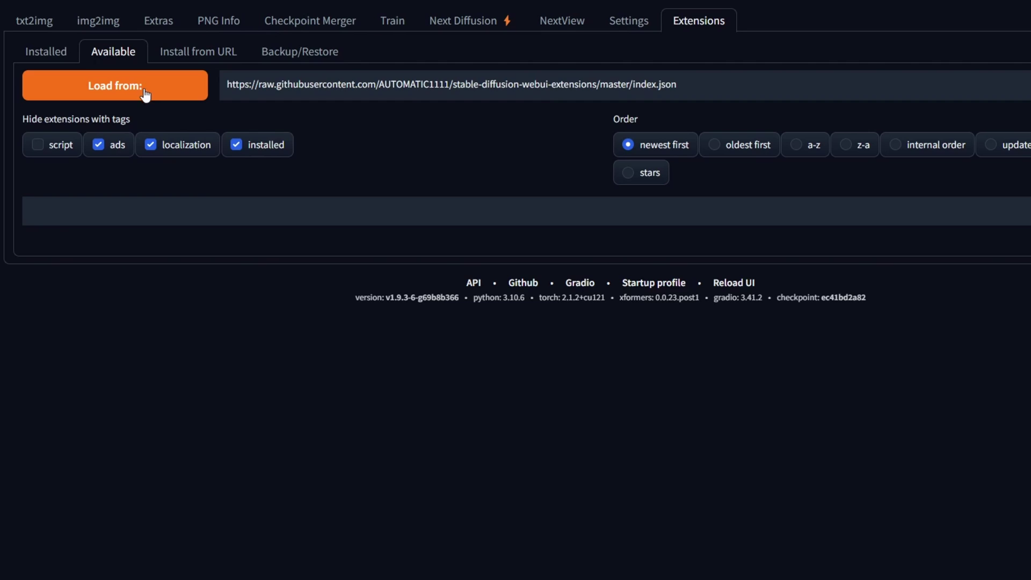
left_click(152, 95)
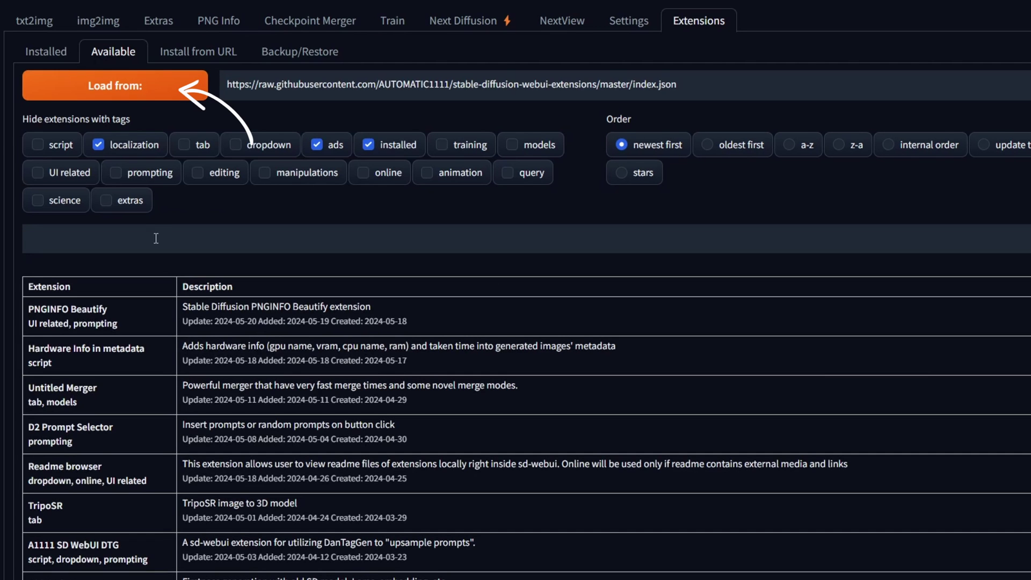
left_click(156, 238)
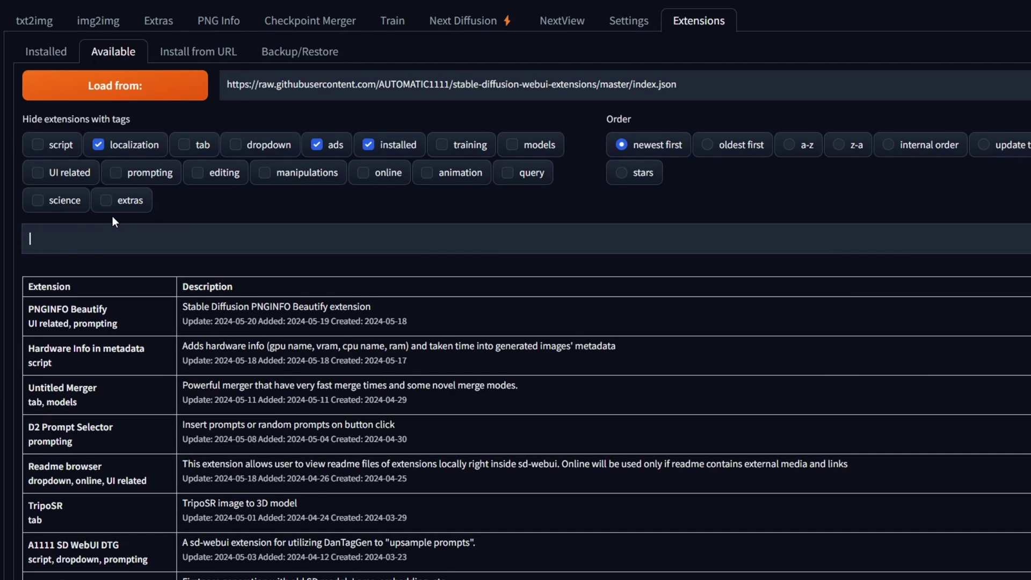
type("wildcards")
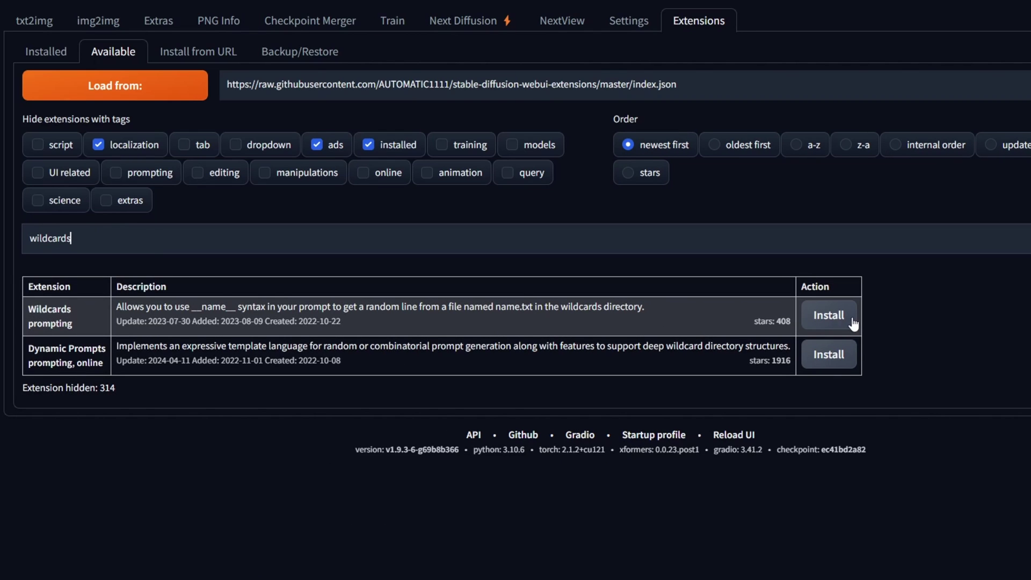
left_click(832, 319)
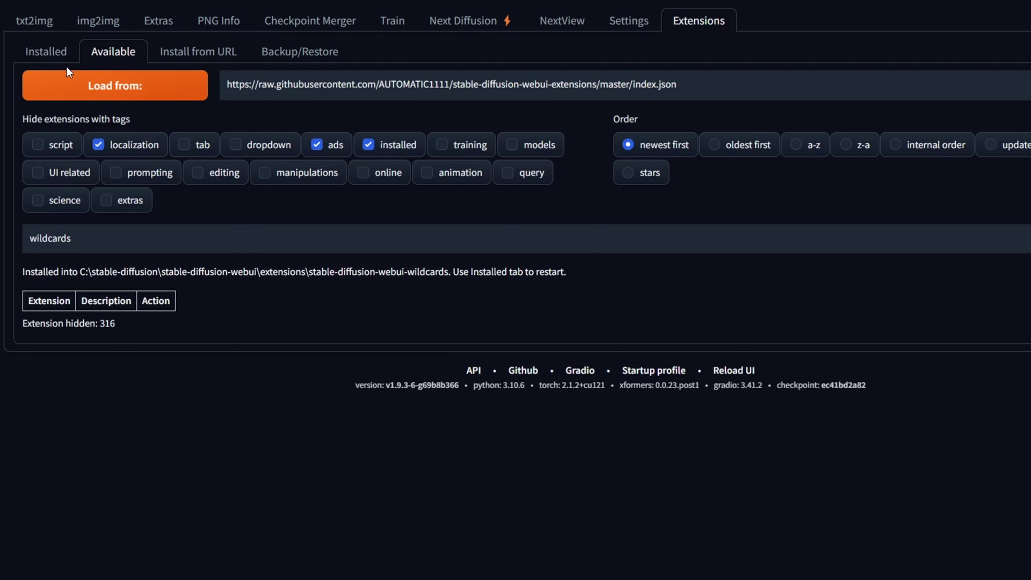
left_click(39, 51)
left_click(101, 88)
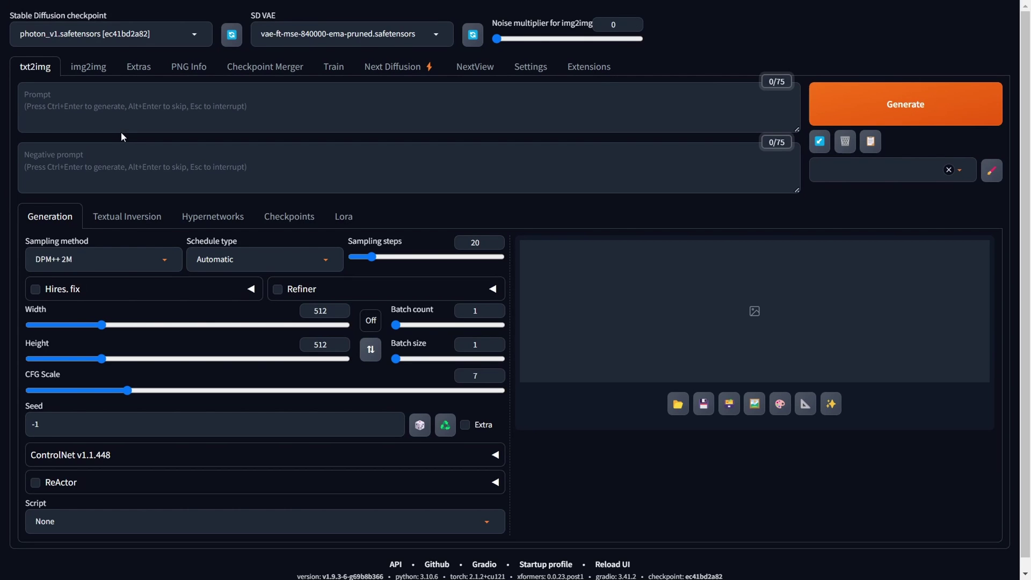
In File Explorer, open extensions > stable-diffusion-webui-wildcards
key("alt+Tab")
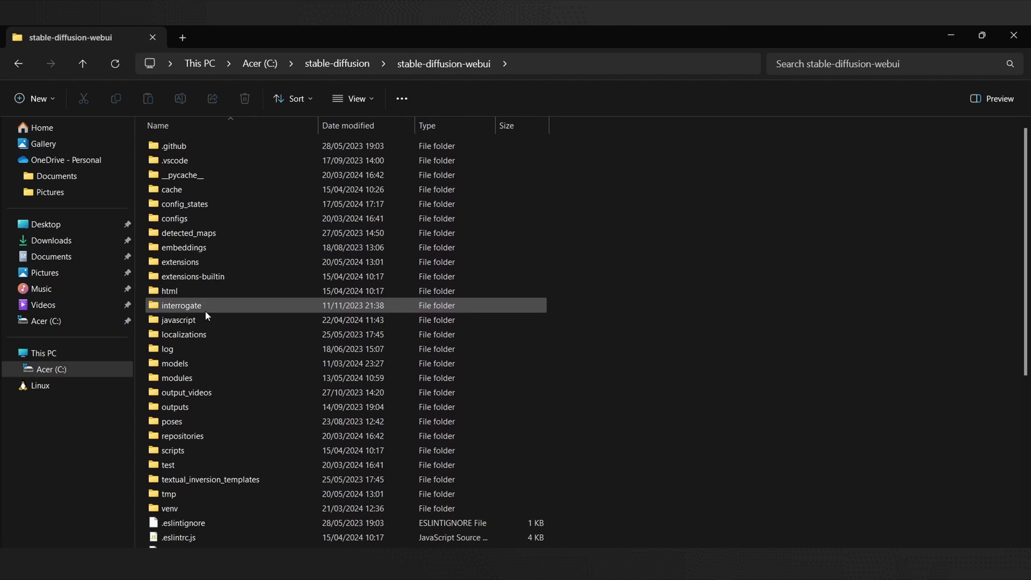
double_click(226, 261)
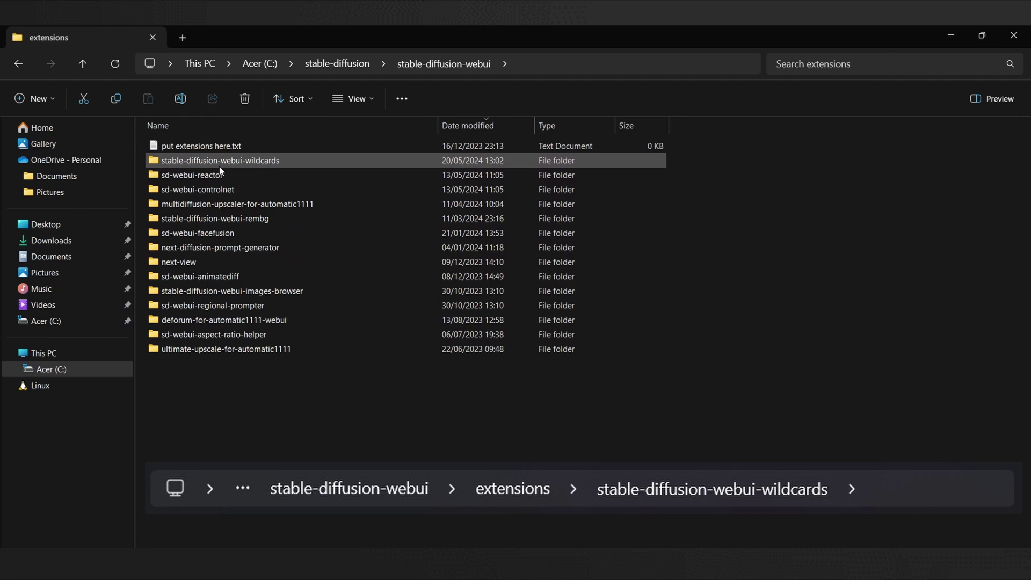
double_click(285, 161)
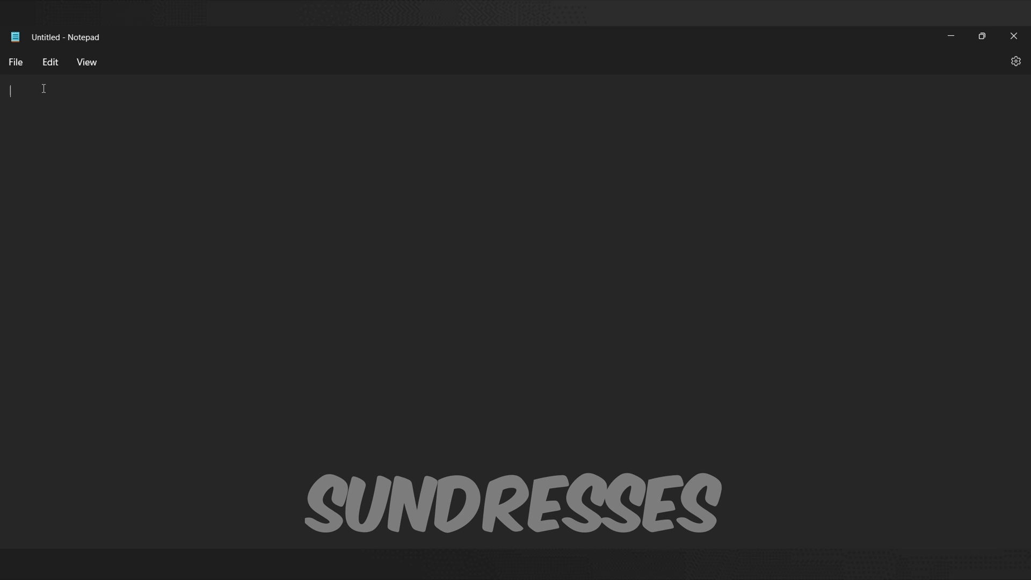
Paste the list of sundress descriptions into Notepad and scroll back up to review it
key("ctrl+v")
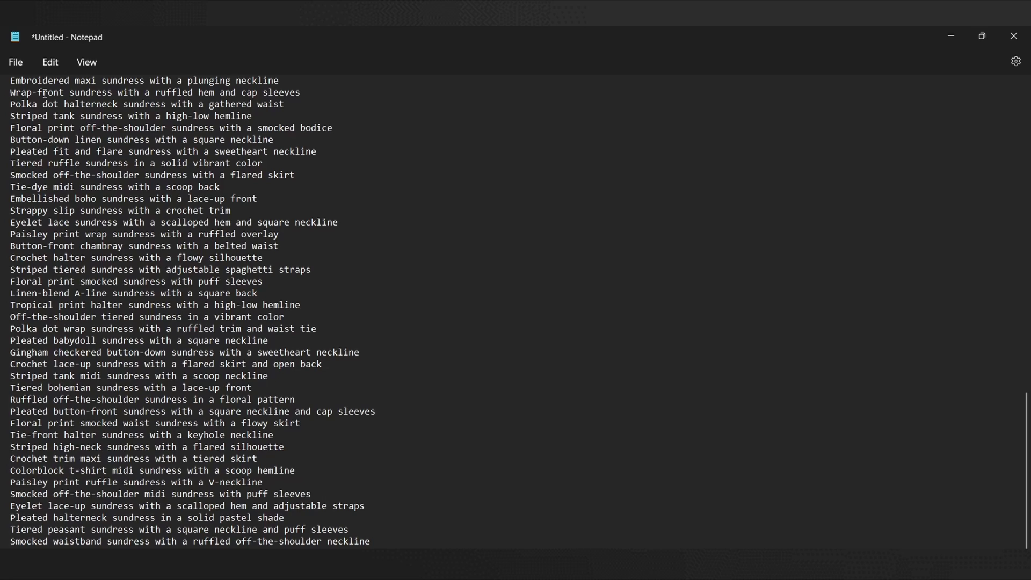
scroll(690, 292, "up", 6)
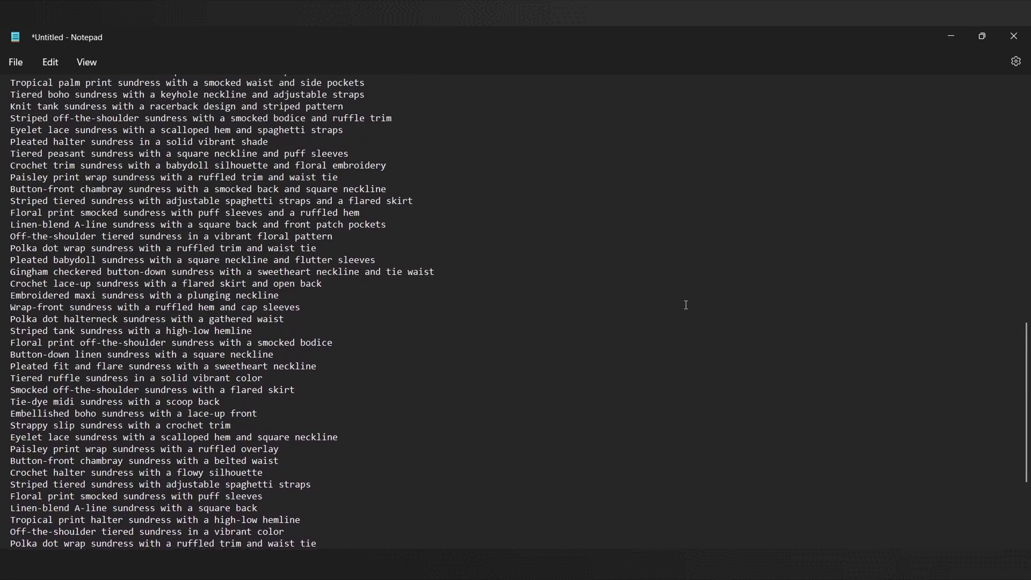
scroll(686, 304, "up", 15)
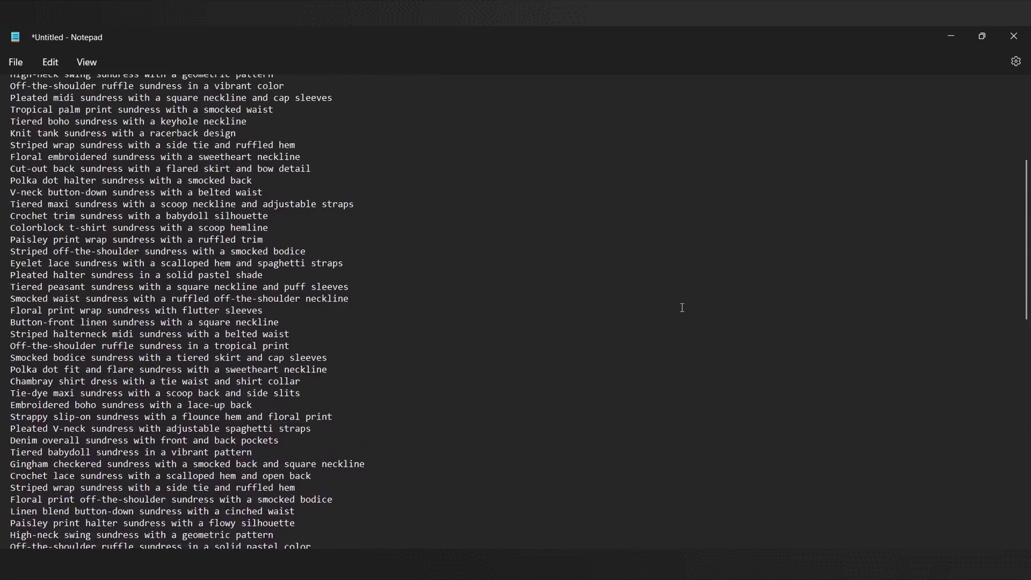
scroll(682, 307, "up", 7)
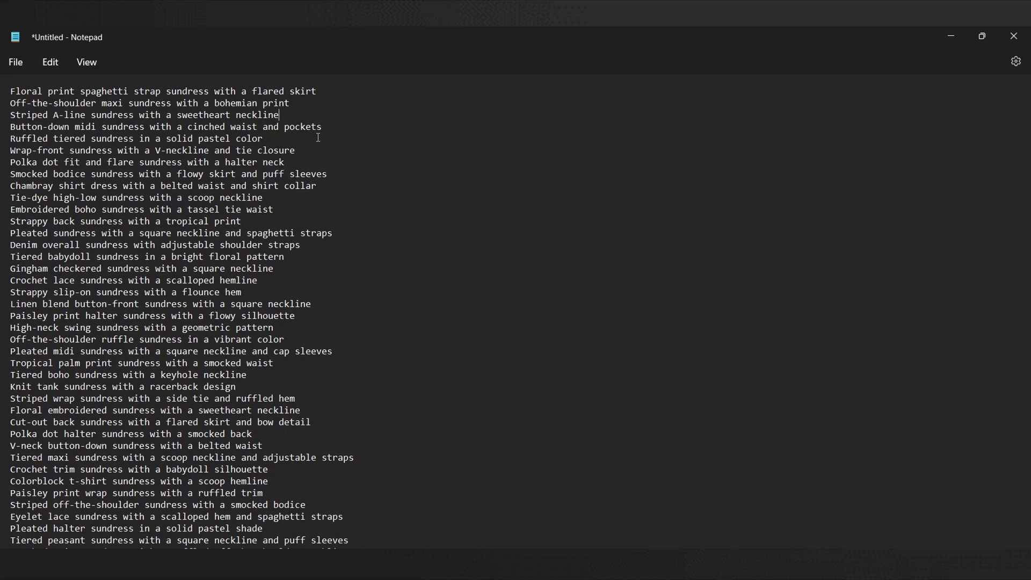
Save the list as sundress.txt in the wildcards folder
left_click(17, 64)
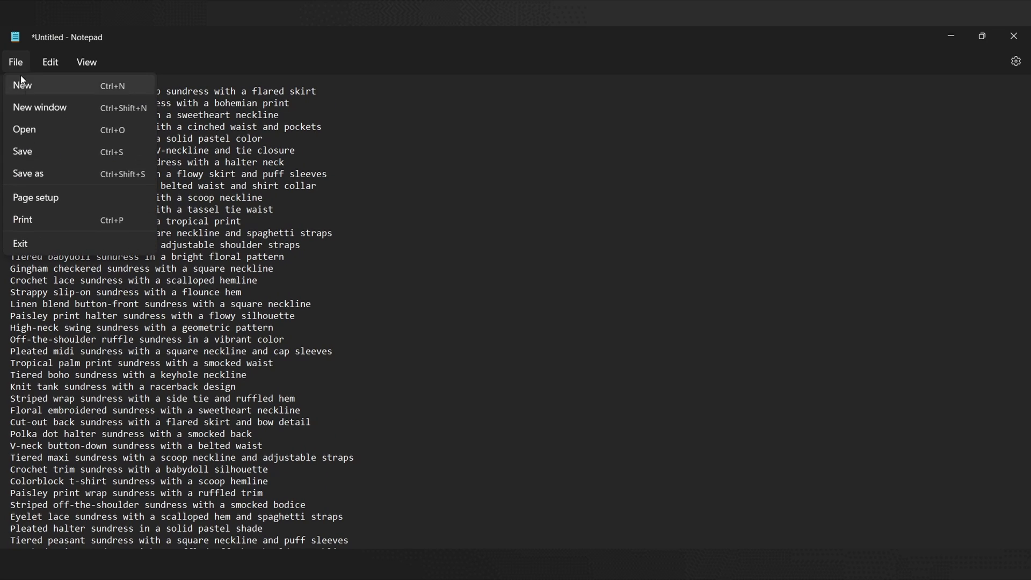
left_click(63, 177)
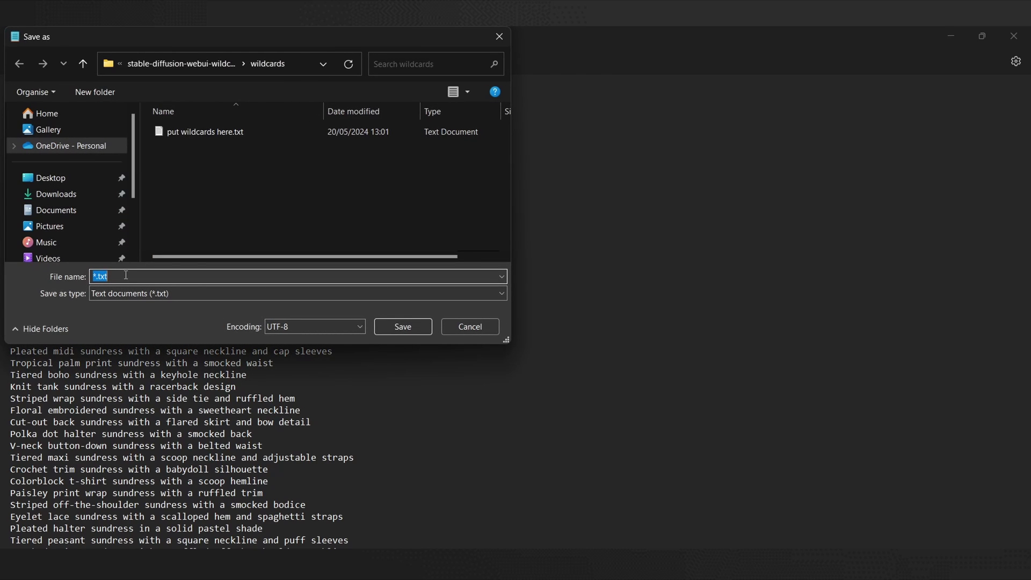
left_click(100, 276)
type("sundress")
left_click(403, 329)
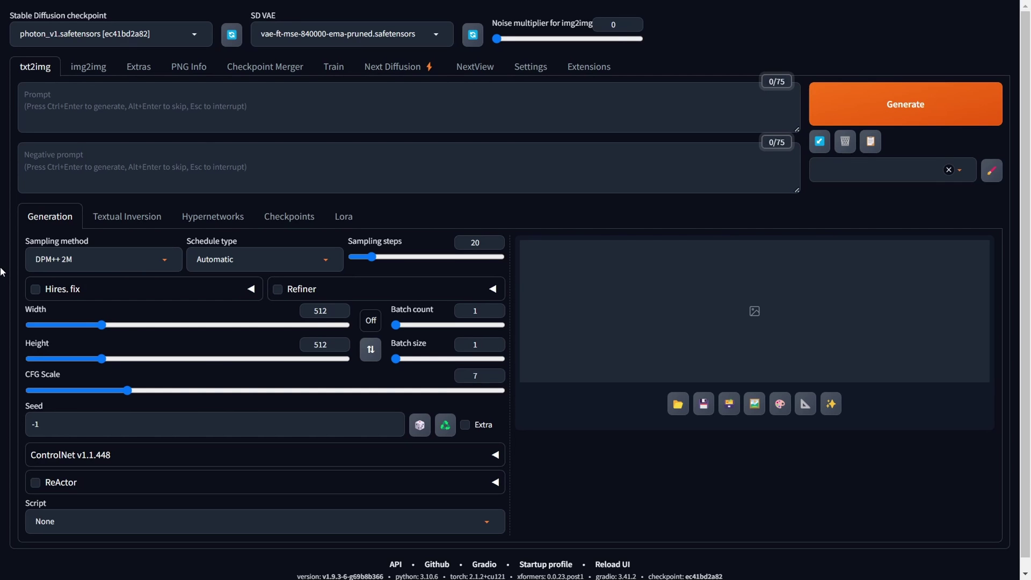
Type __sundress__ in the prompt, then replace it with the full portrait prompt containing the wildcard
left_click(72, 111)
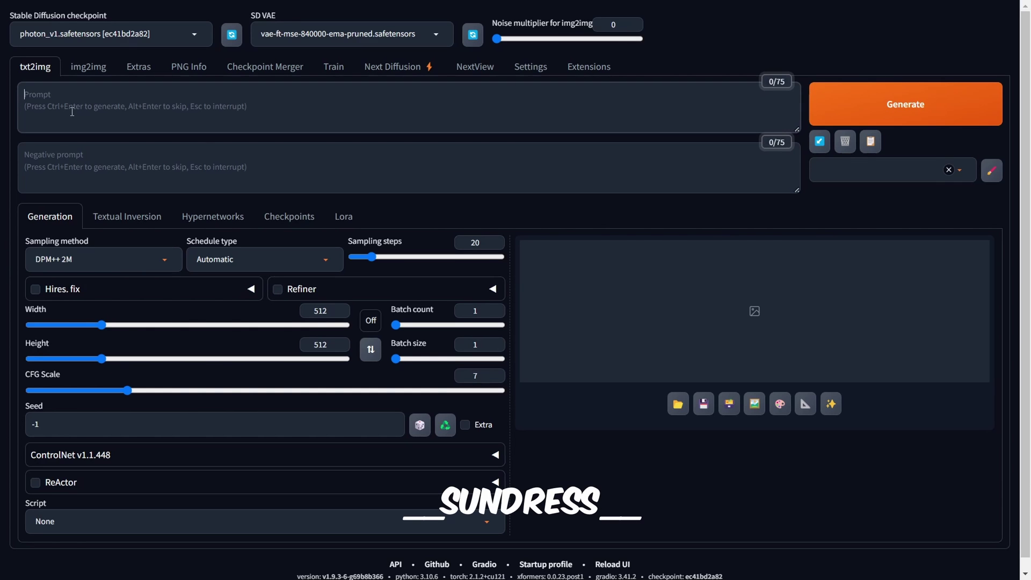
type("sundress")
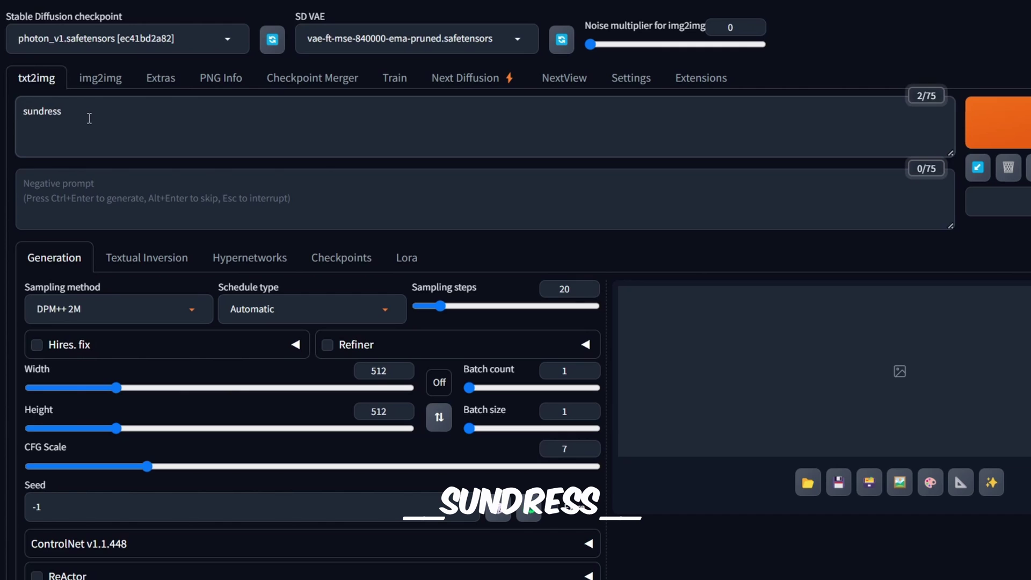
key("Home")
type("__")
key("End")
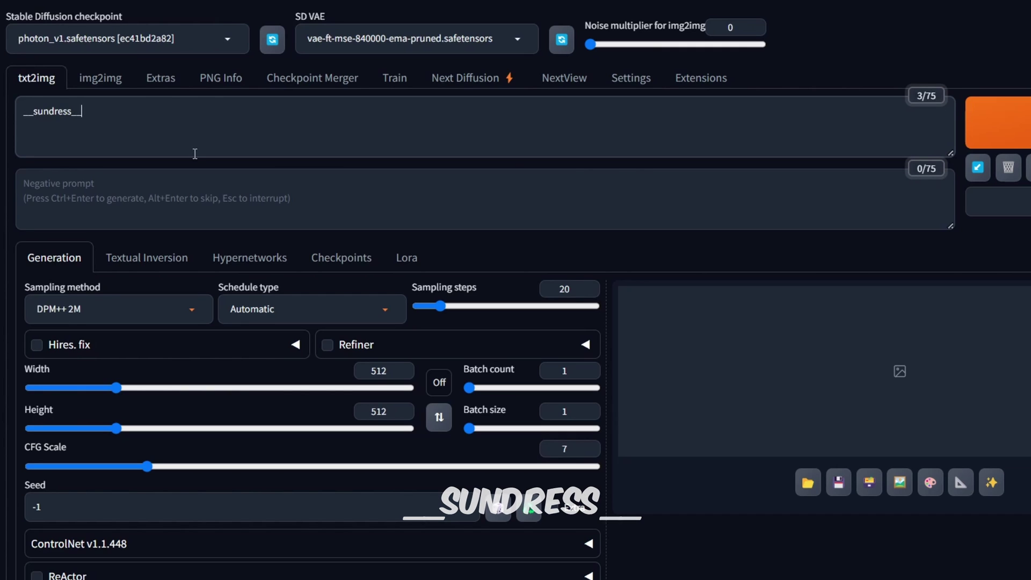
left_click_drag(82, 111, 23, 111)
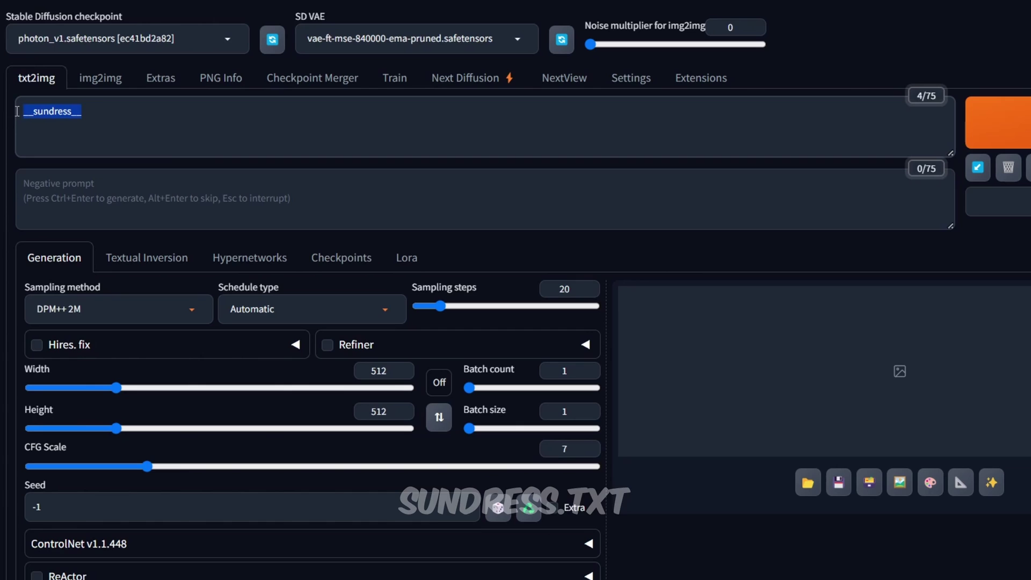
left_click(117, 114)
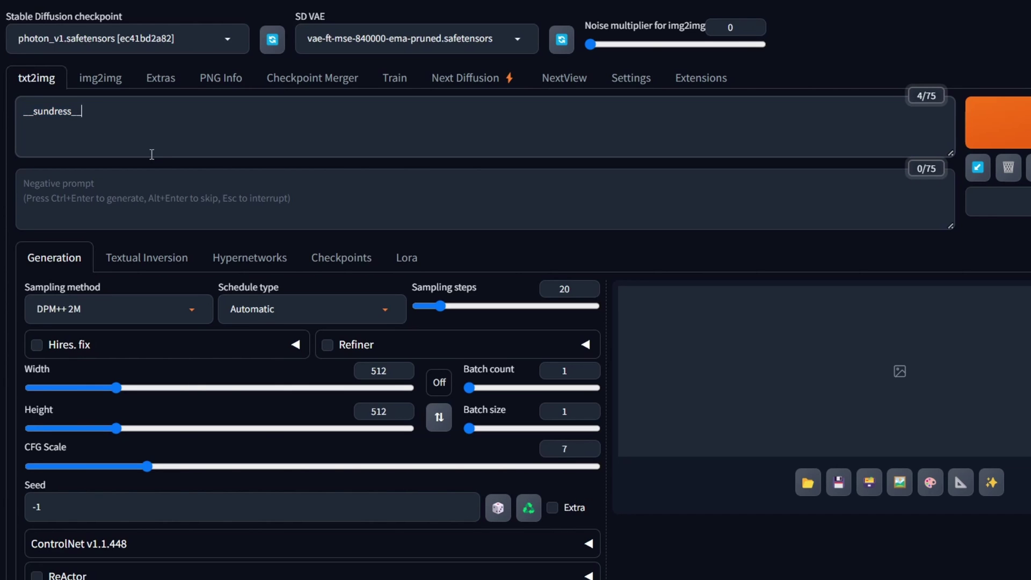
left_click_drag(146, 114, 1, 106)
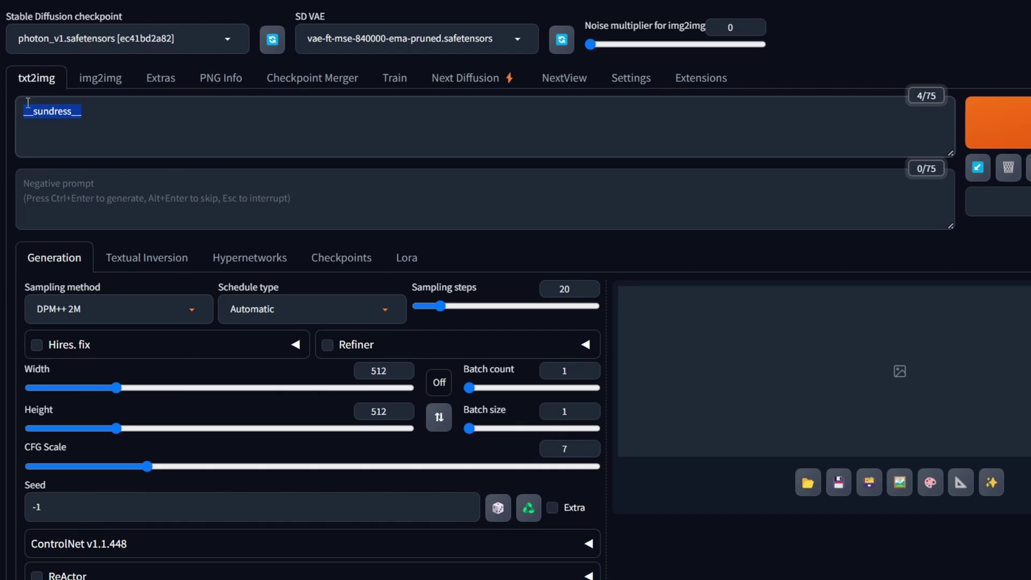
key("ctrl+v")
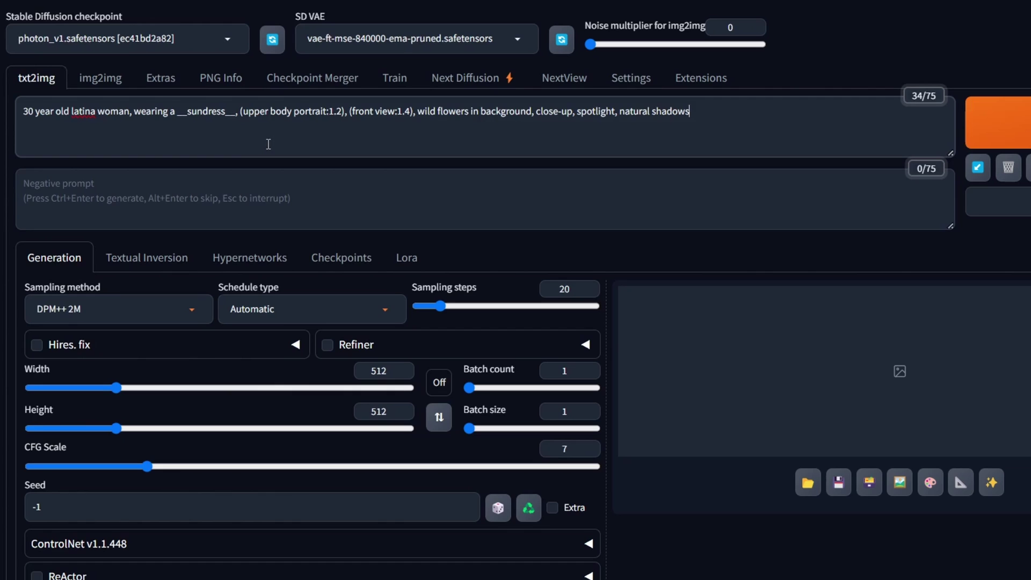
Set height to 768 and paste the low-quality and deformity negative prompt
left_click_drag(243, 115, 327, 116)
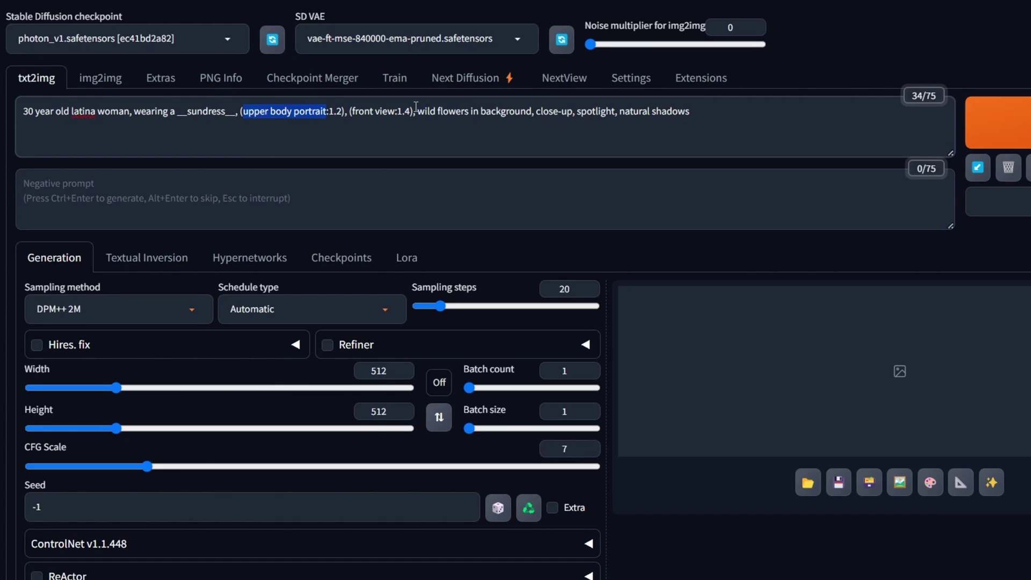
left_click(418, 111)
left_click_drag(418, 111, 532, 111)
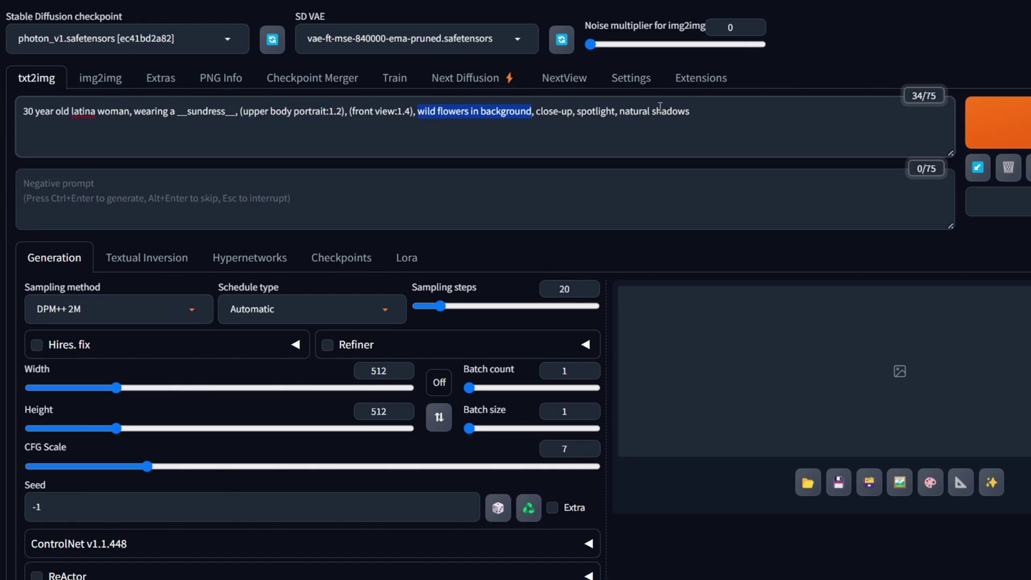
left_click(746, 110)
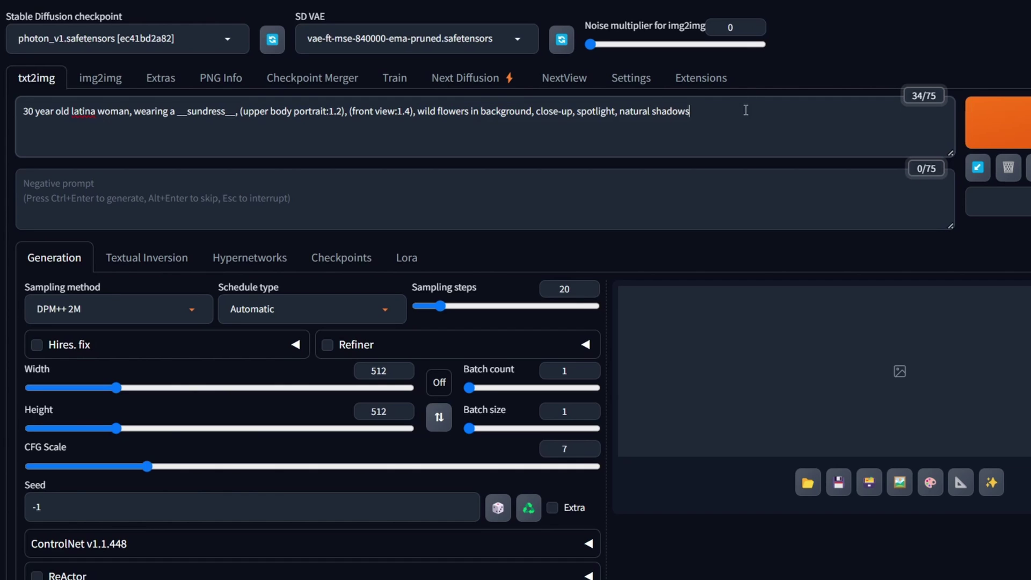
left_click(195, 191)
key("ctrl+v")
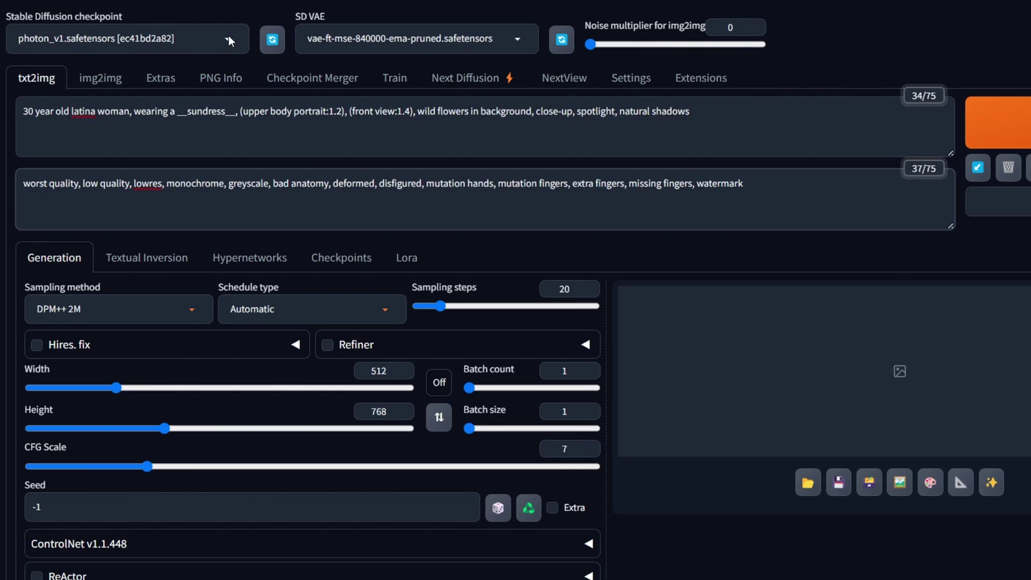
Keep photon_v1 and DPM++ 2M, confirm height 768, and raise batch size to 4
left_click(113, 107)
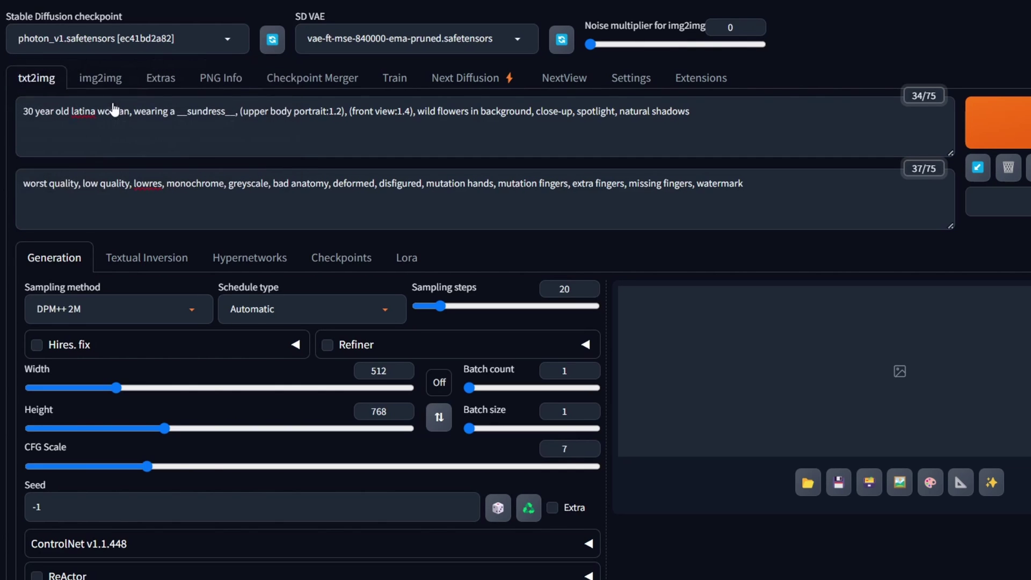
left_click(99, 290)
left_click(69, 331)
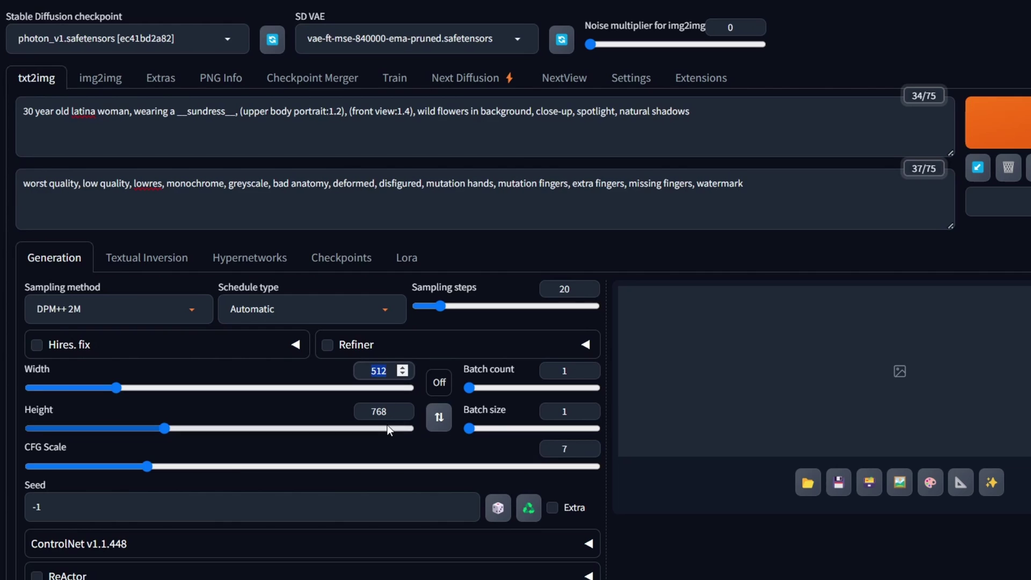
double_click(379, 412)
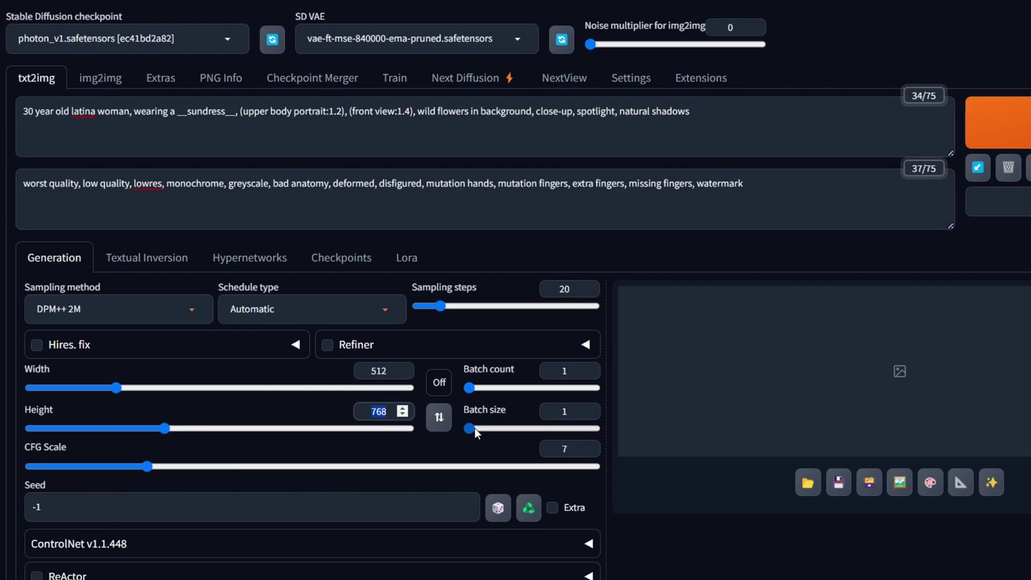
left_click_drag(471, 428, 520, 429)
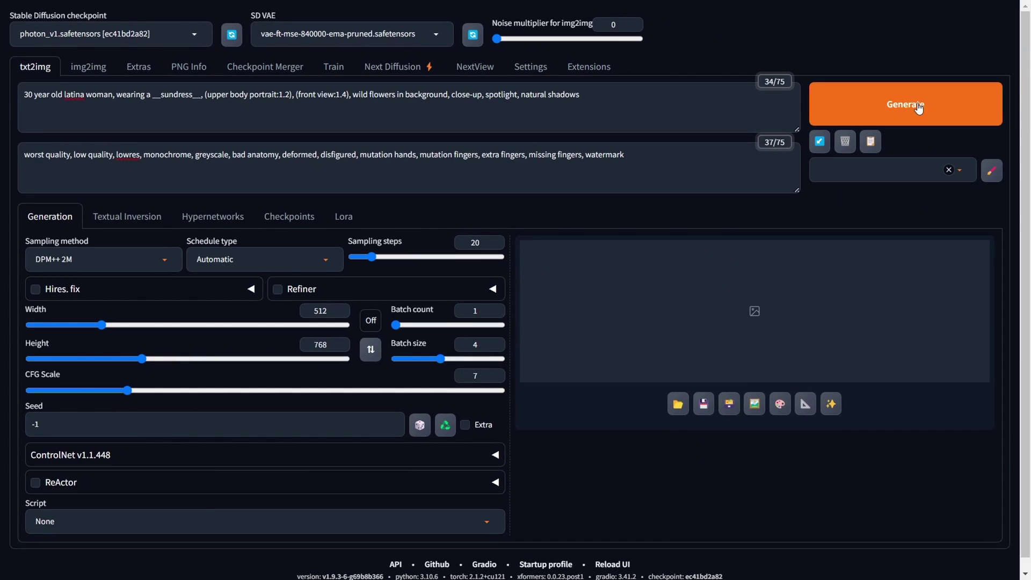
Generate the batch and view the striped, pink, white and blue denim sundress portraits
left_click(919, 107)
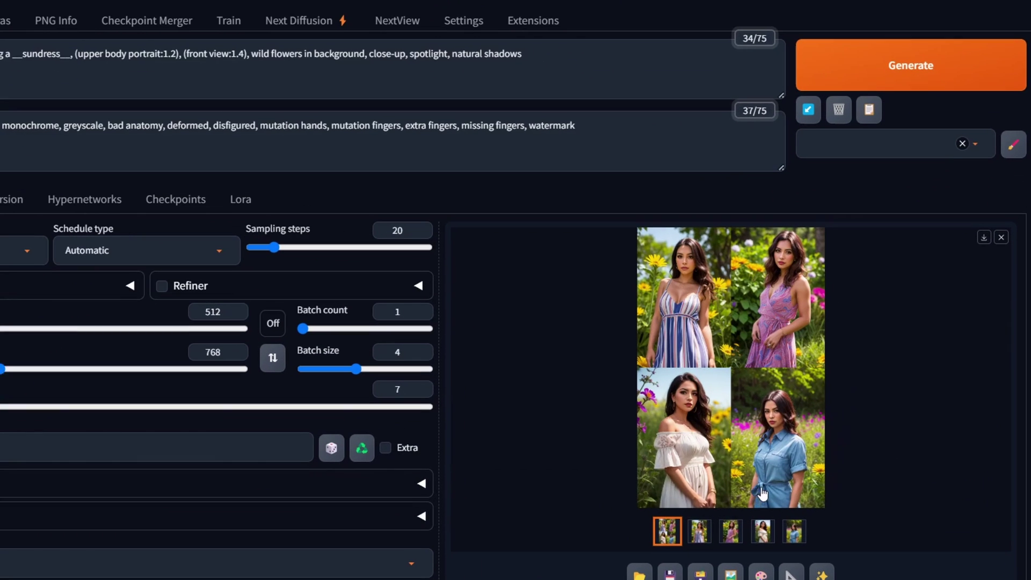
left_click(700, 532)
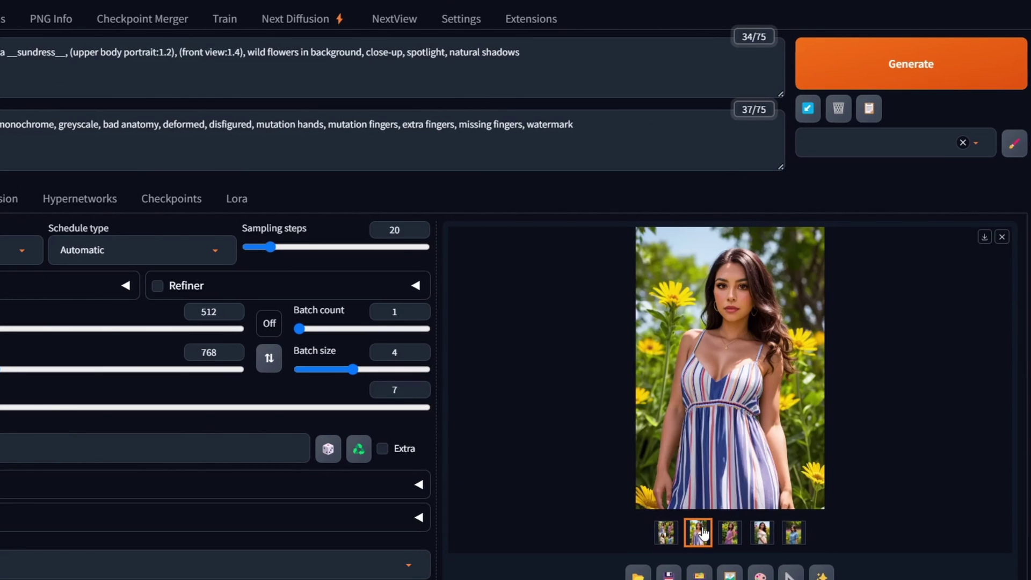
left_click(738, 539)
left_click(762, 535)
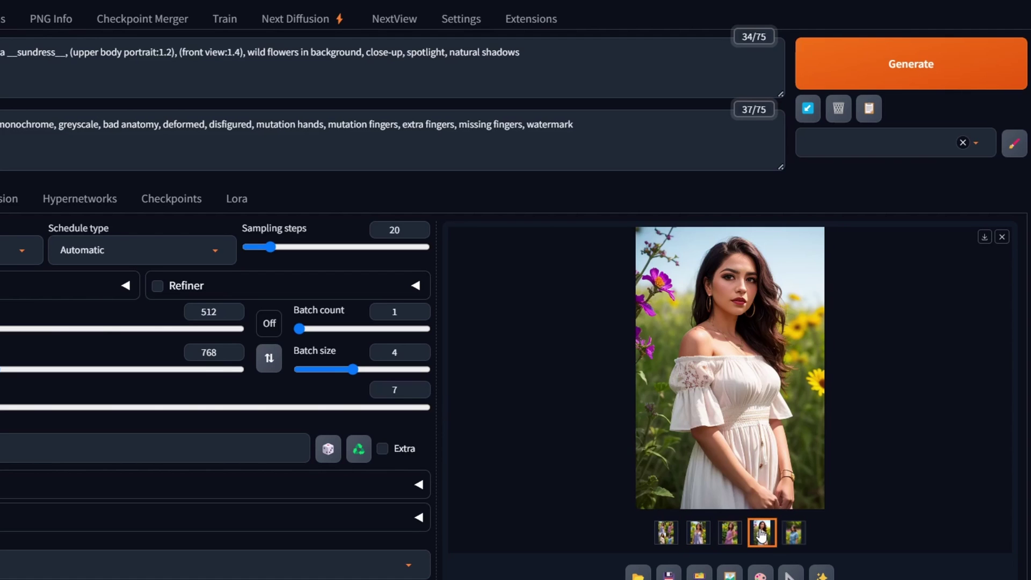
left_click(796, 539)
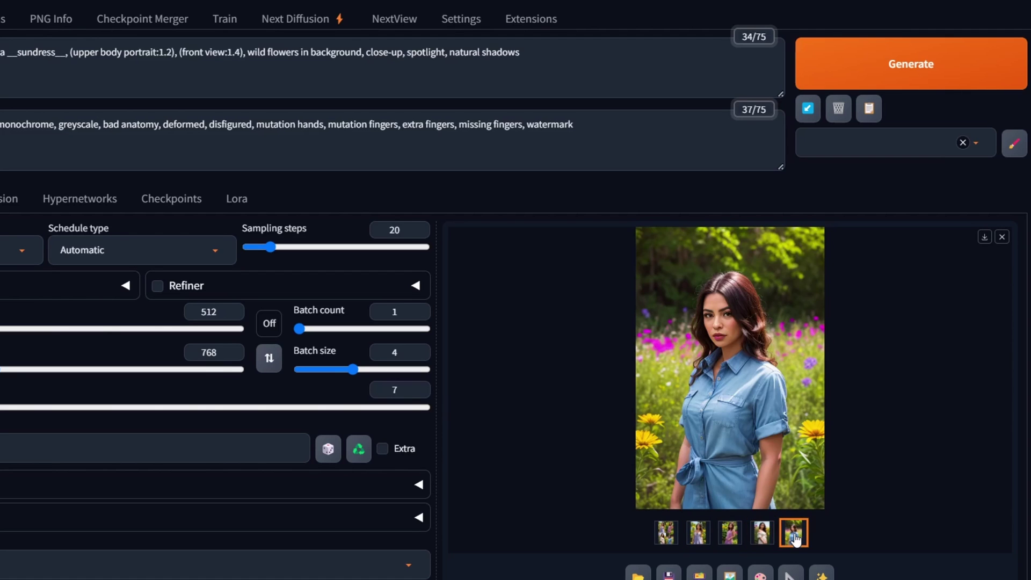
left_click(705, 538)
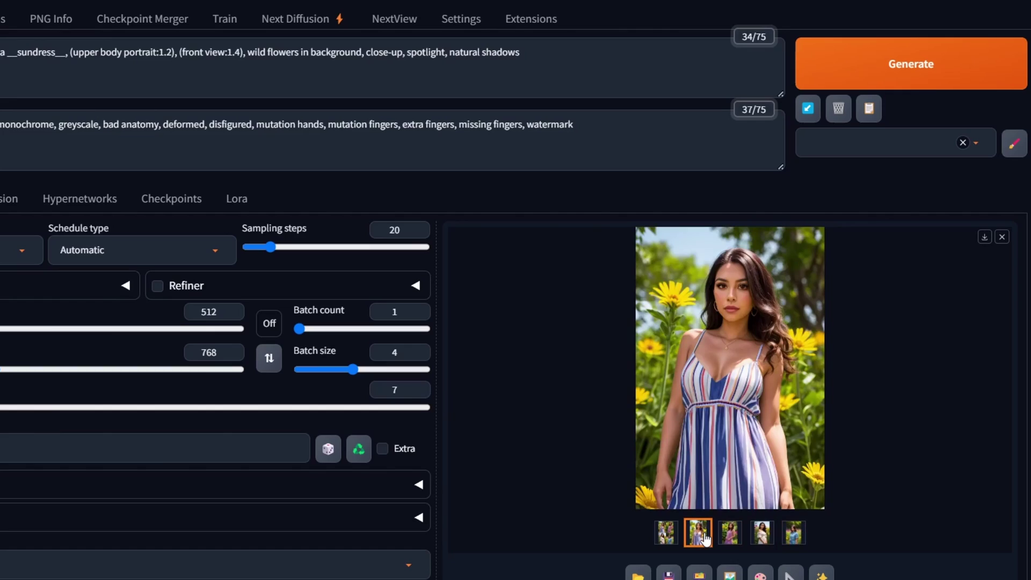